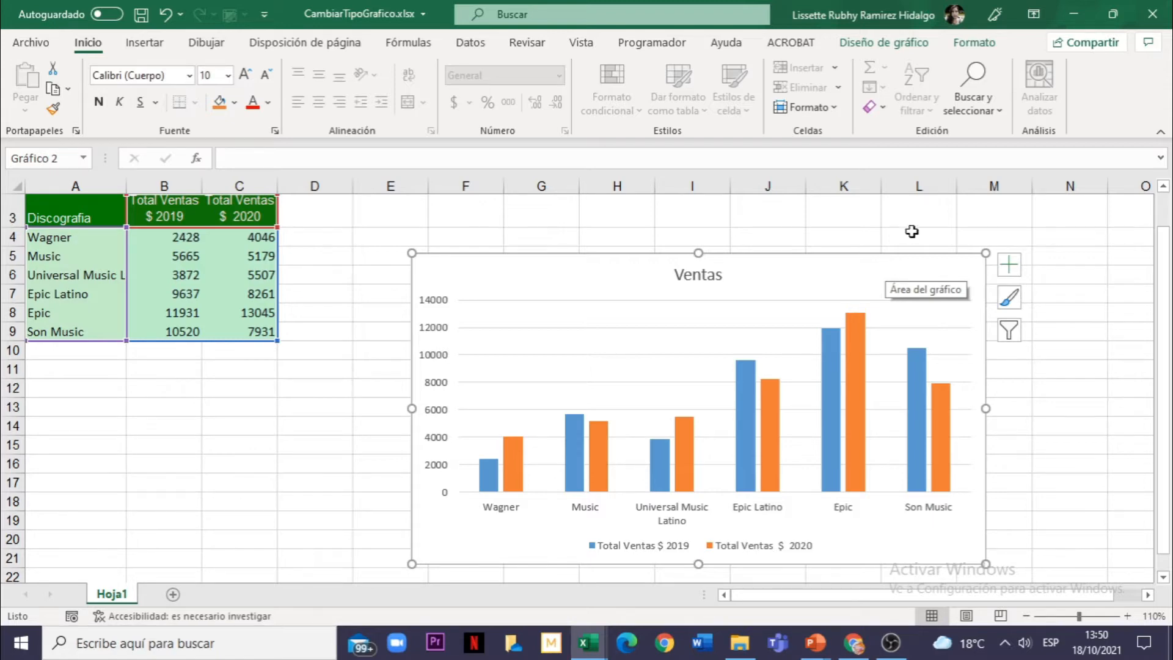
pyautogui.click(876, 46)
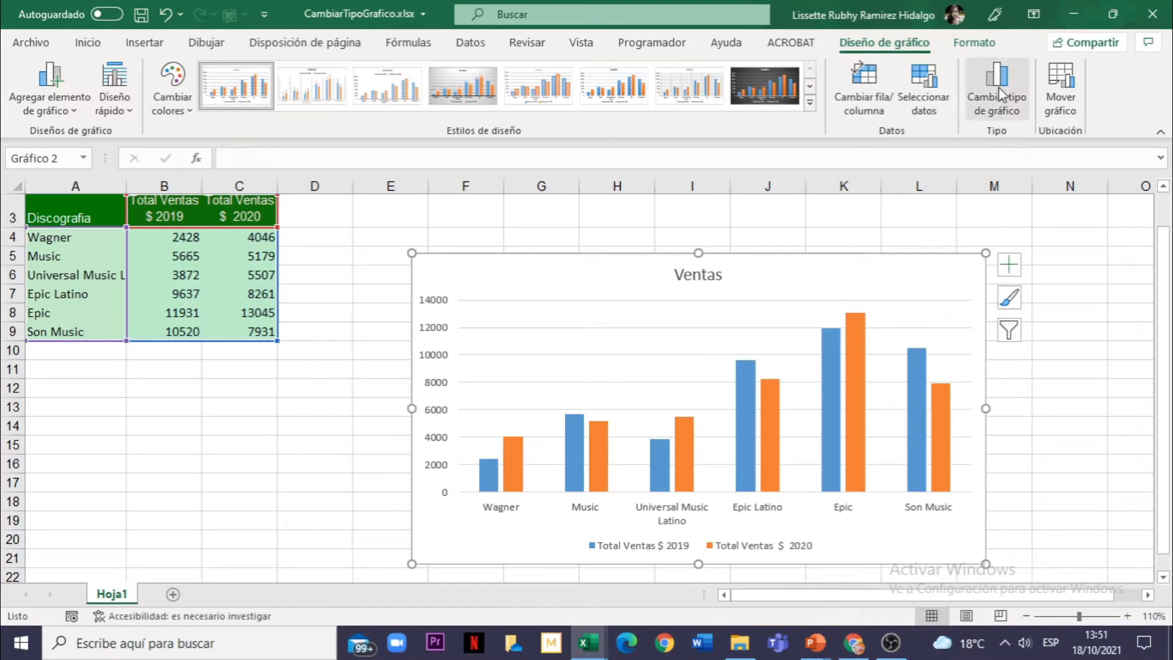
pyautogui.click(1002, 109)
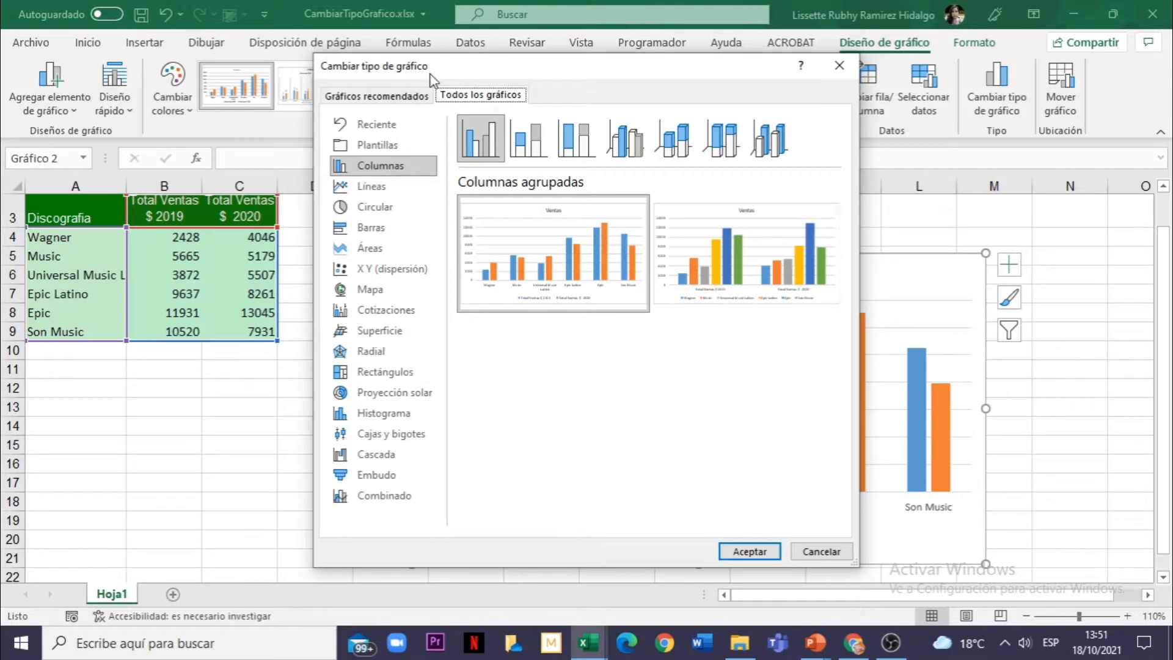
pyautogui.click(840, 71)
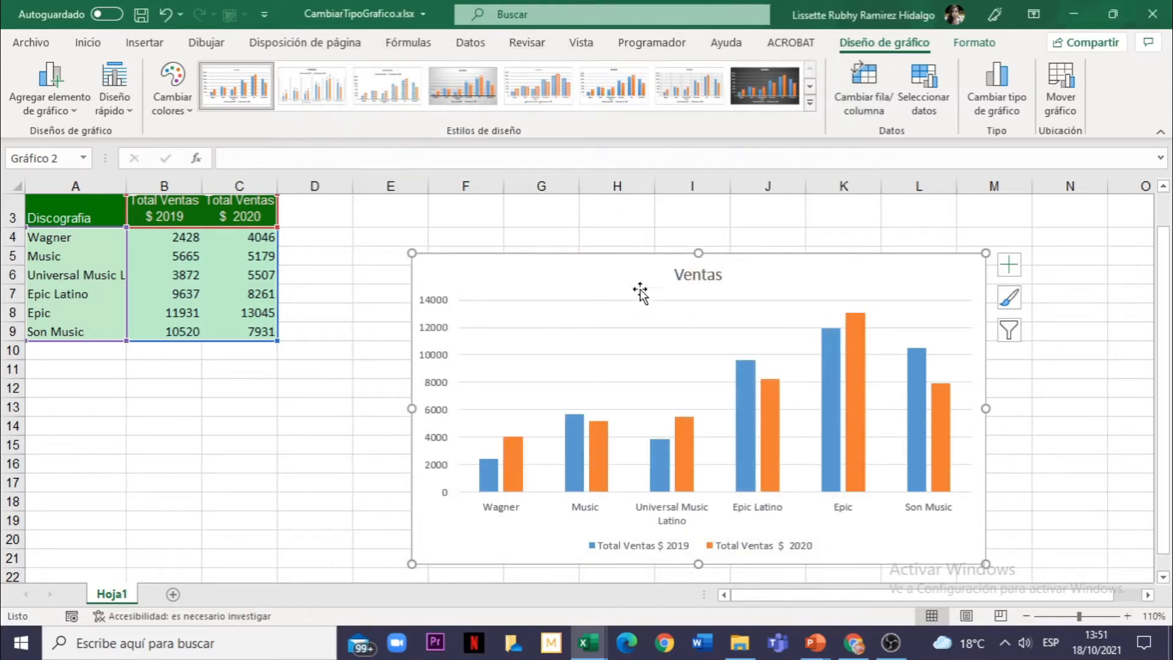
# Change the Ventas chart's type to Columna agrupada 3D, keeping the record labels as categories, and deselect the chart
pyautogui.rightClick(517, 277)
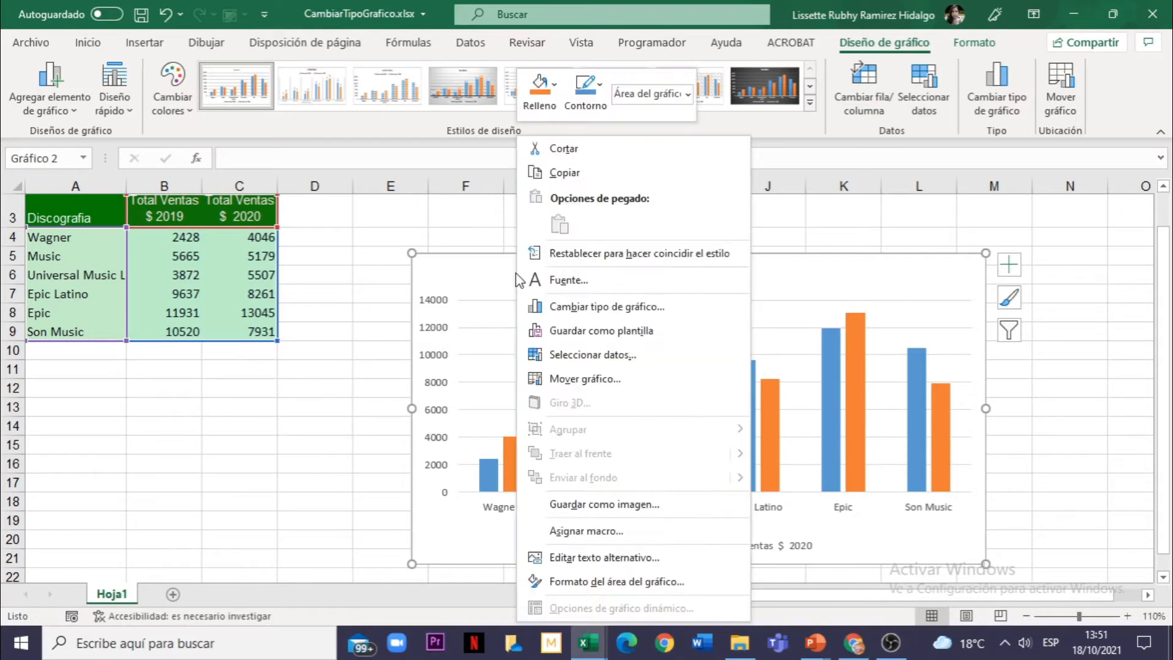
pyautogui.click(629, 310)
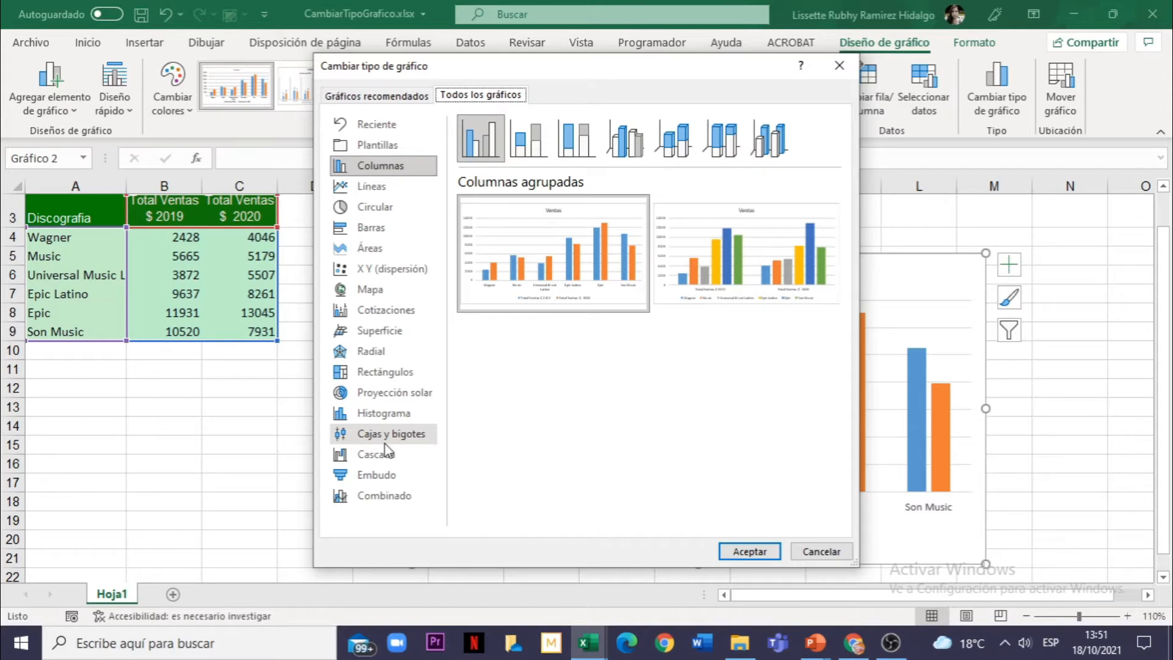
pyautogui.click(371, 188)
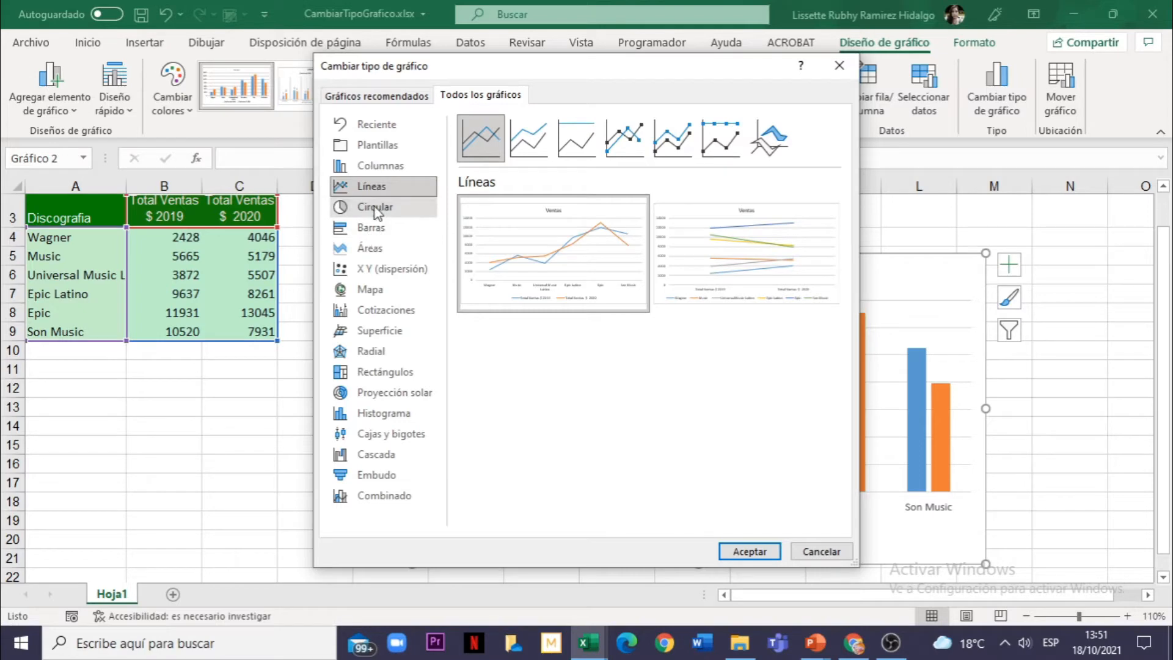
pyautogui.click(375, 211)
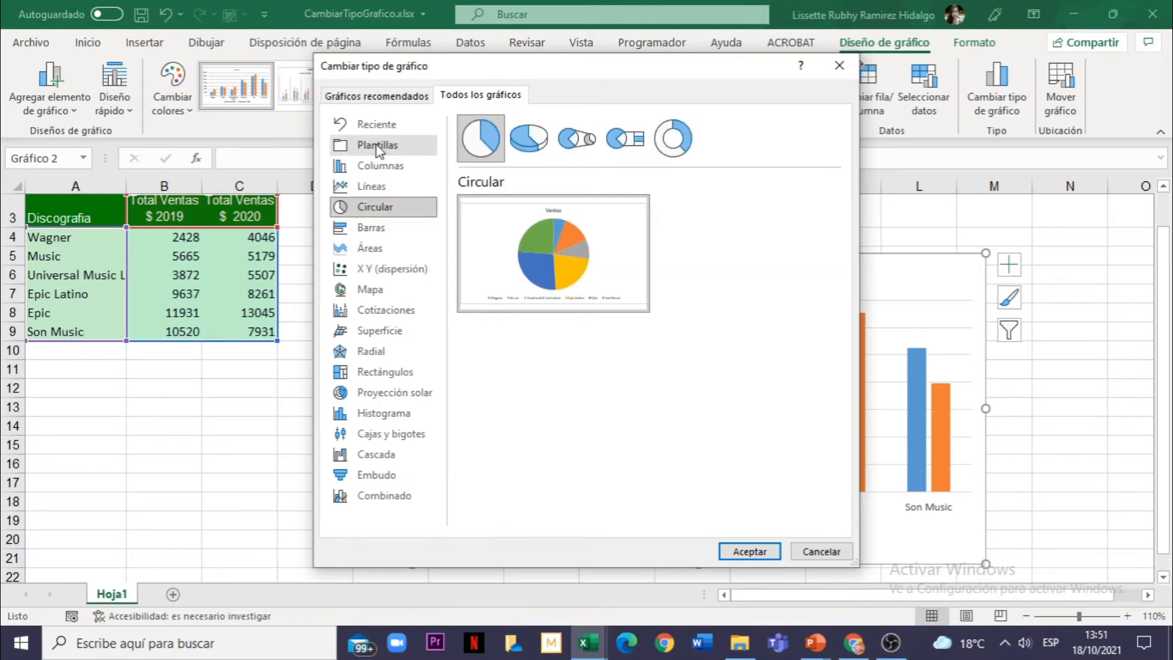
pyautogui.click(379, 170)
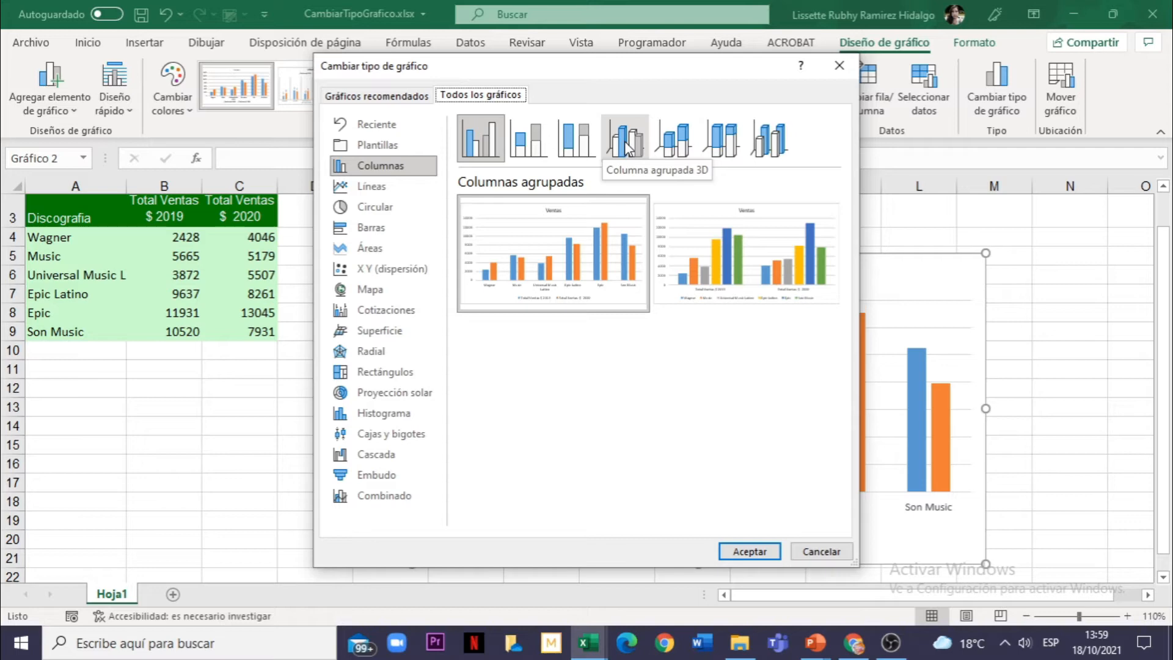
pyautogui.rightClick(626, 146)
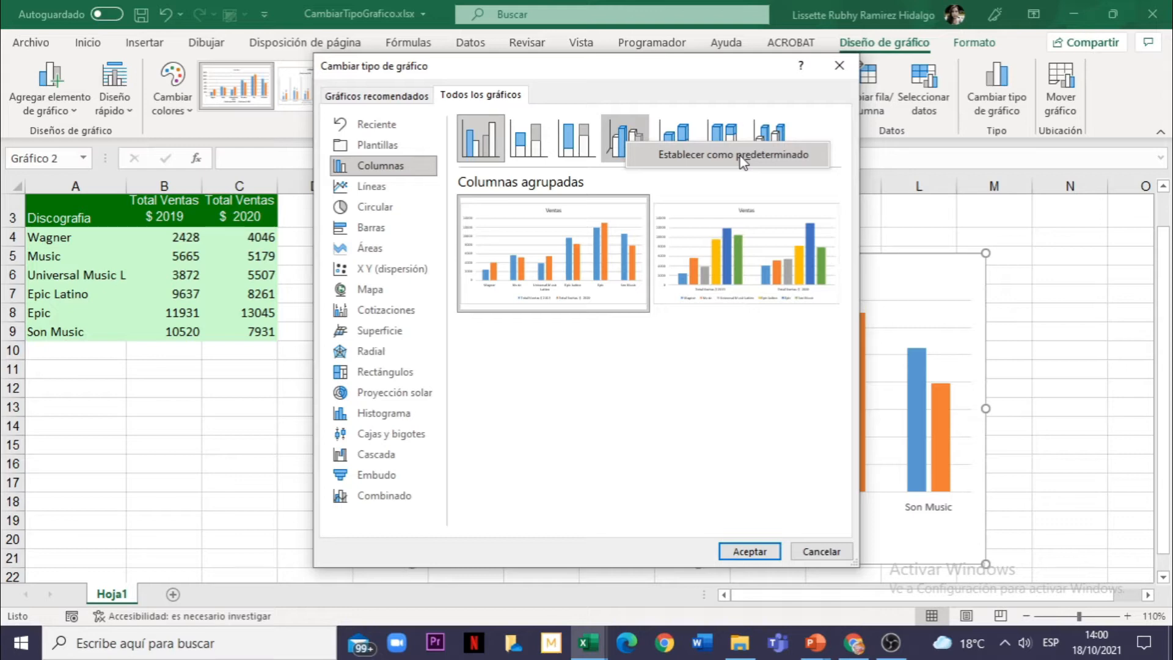
pyautogui.click(614, 135)
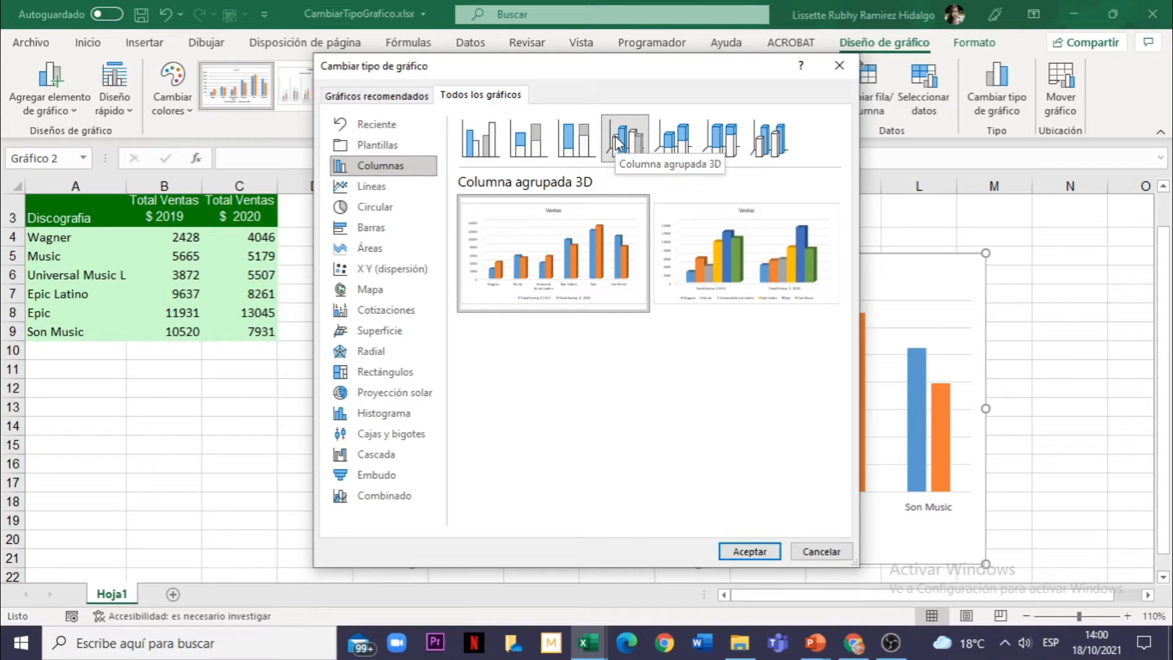
pyautogui.click(751, 552)
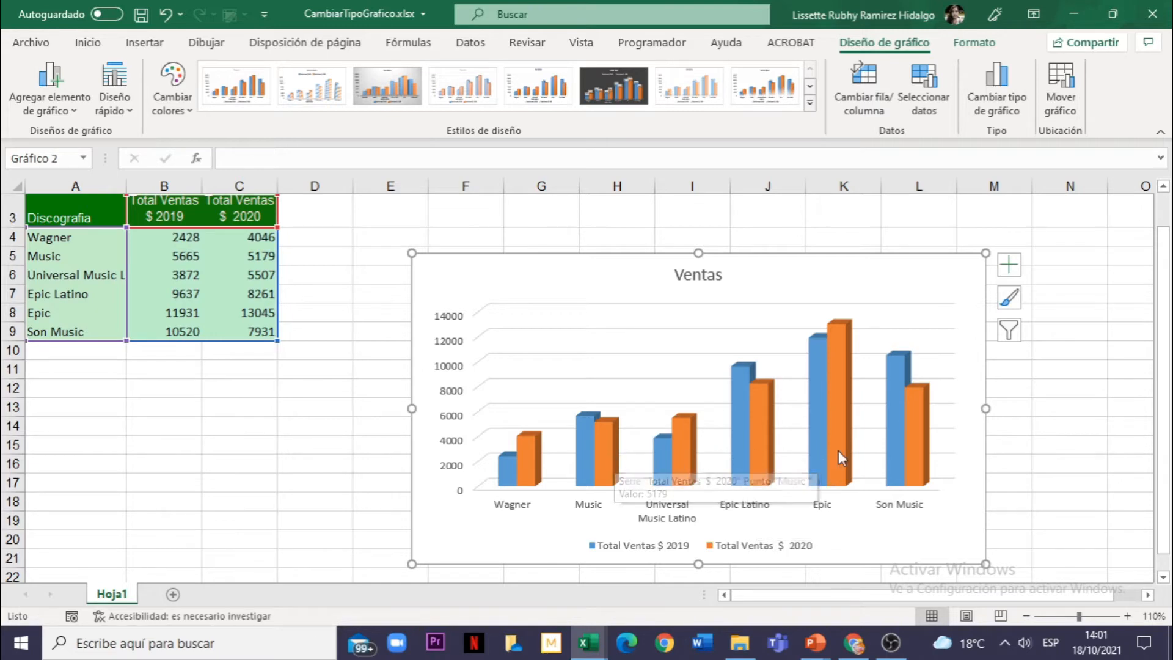
pyautogui.moveTo(839, 452)
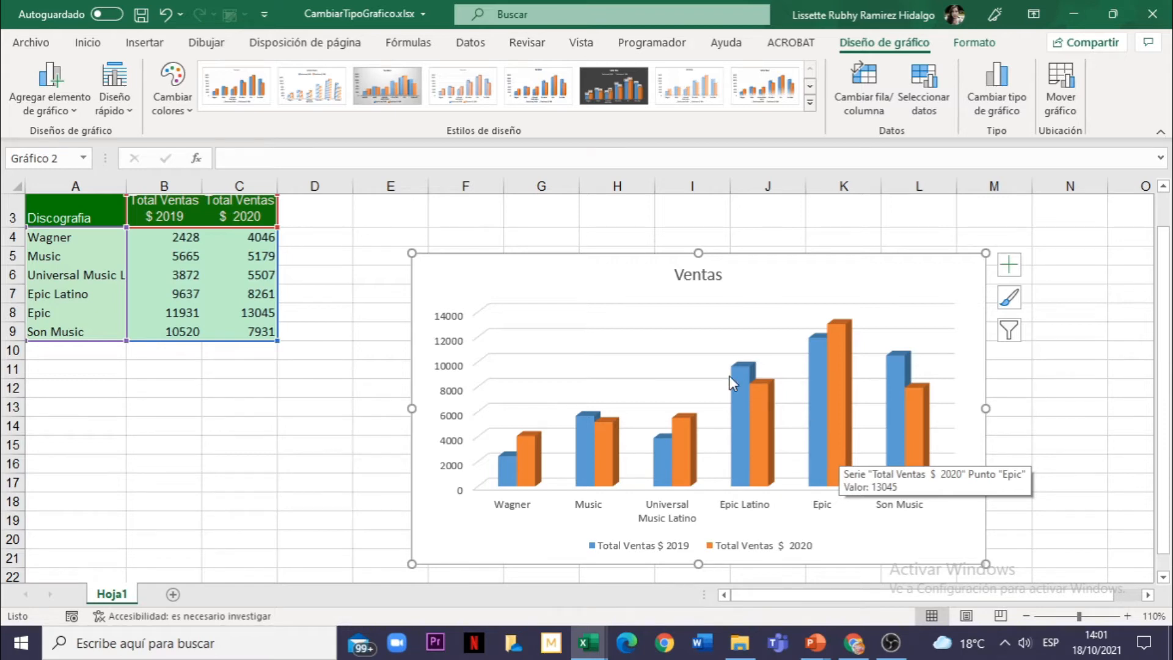
pyautogui.click(324, 411)
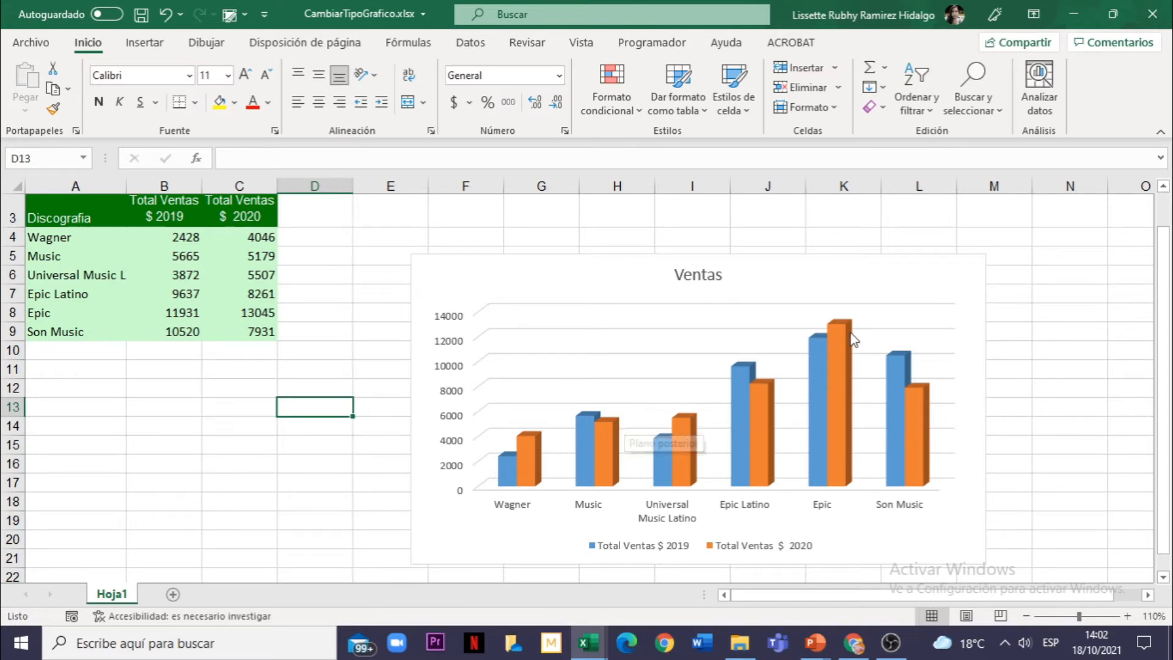
# Move the Ventas chart beside the data table, starting in column D, and resize it proportionally to about 16 cm wide
pyautogui.click(820, 270)
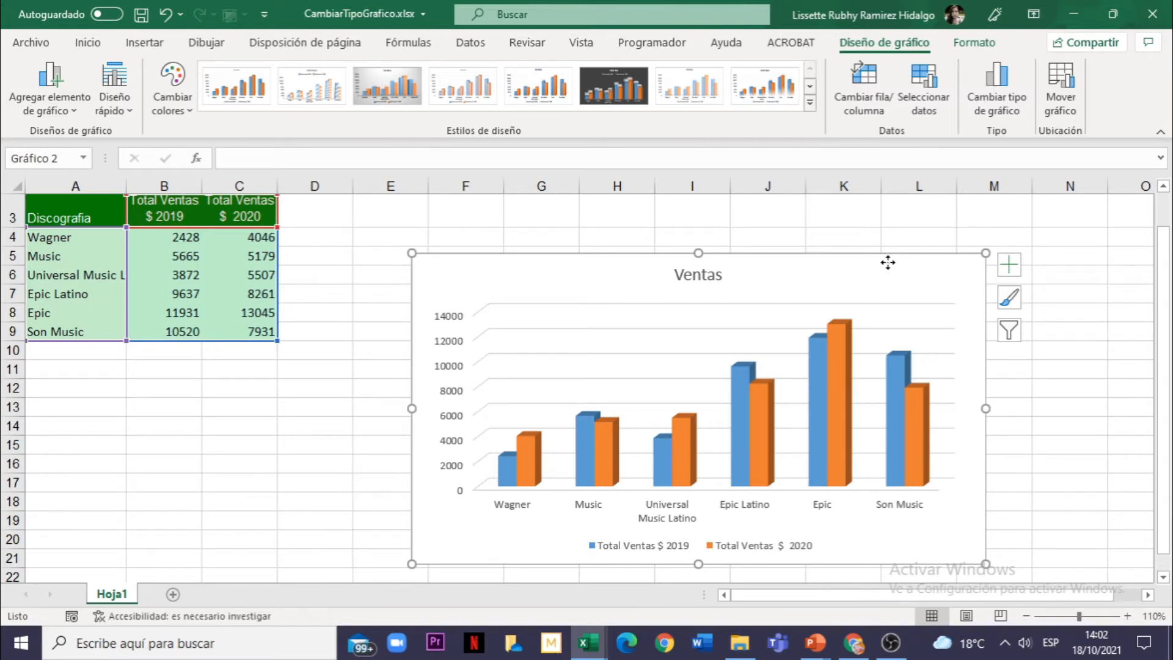
pyautogui.moveTo(886, 263)
pyautogui.mouseDown()
pyautogui.moveTo(827, 294)
pyautogui.moveTo(761, 297)
pyautogui.moveTo(770, 304)
pyautogui.moveTo(777, 214)
pyautogui.moveTo(767, 206)
pyautogui.mouseUp()
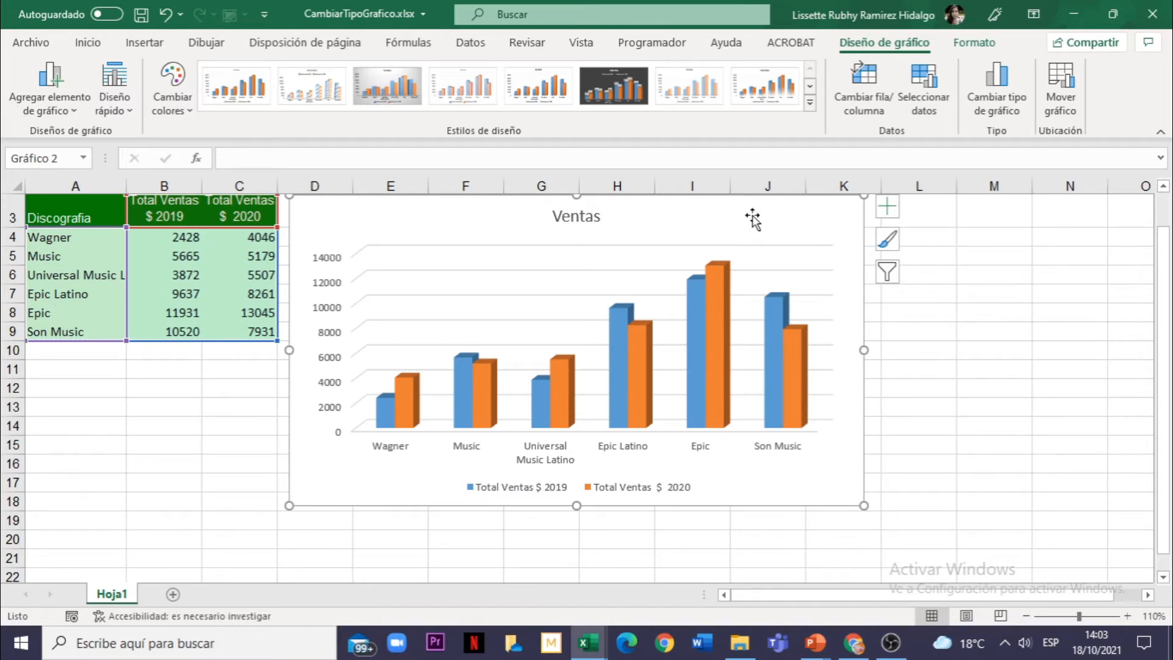
pyautogui.moveTo(753, 219); pyautogui.dragTo(755, 227)
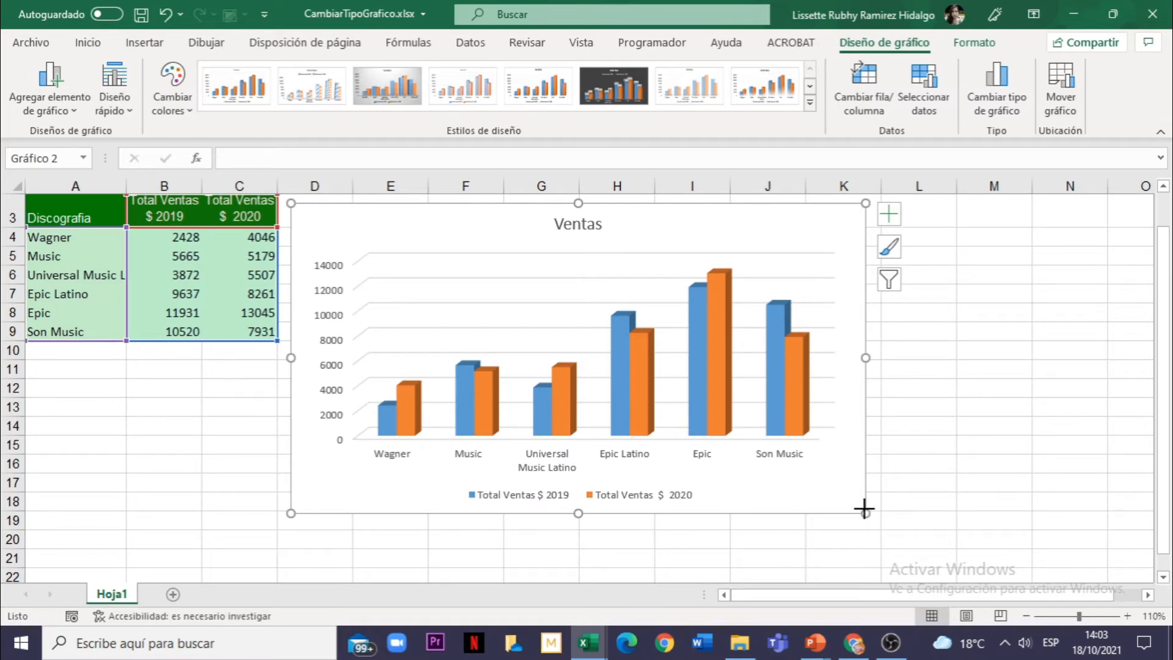
pyautogui.moveTo(864, 508); pyautogui.dragTo(808, 463)
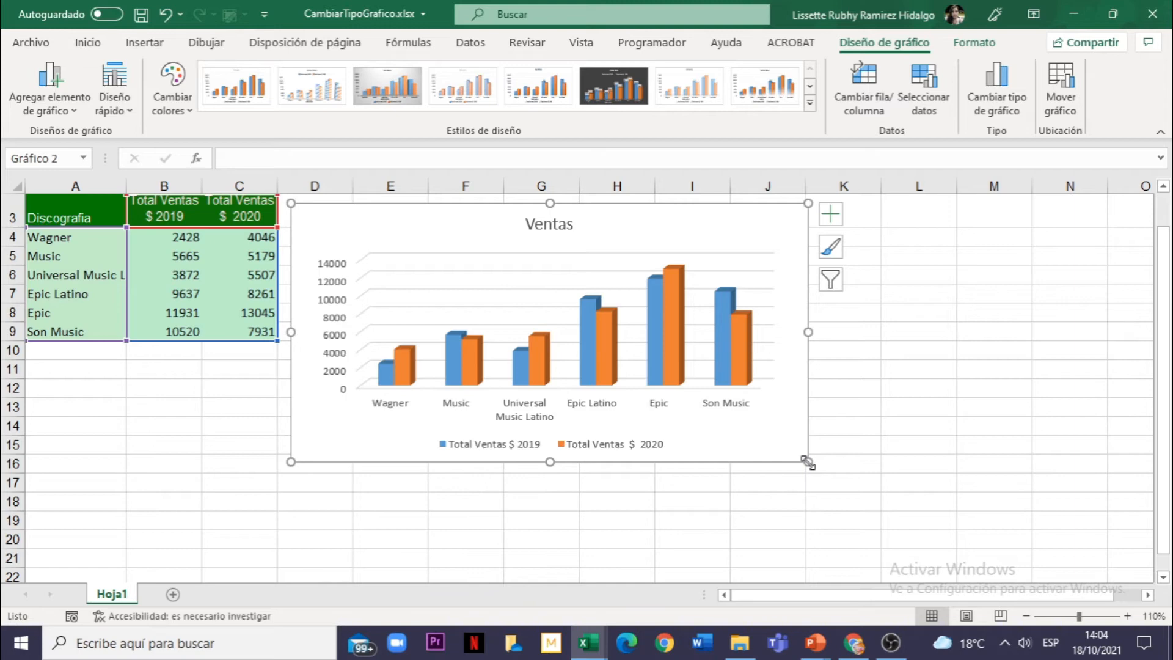
pyautogui.moveTo(808, 462); pyautogui.dragTo(860, 502)
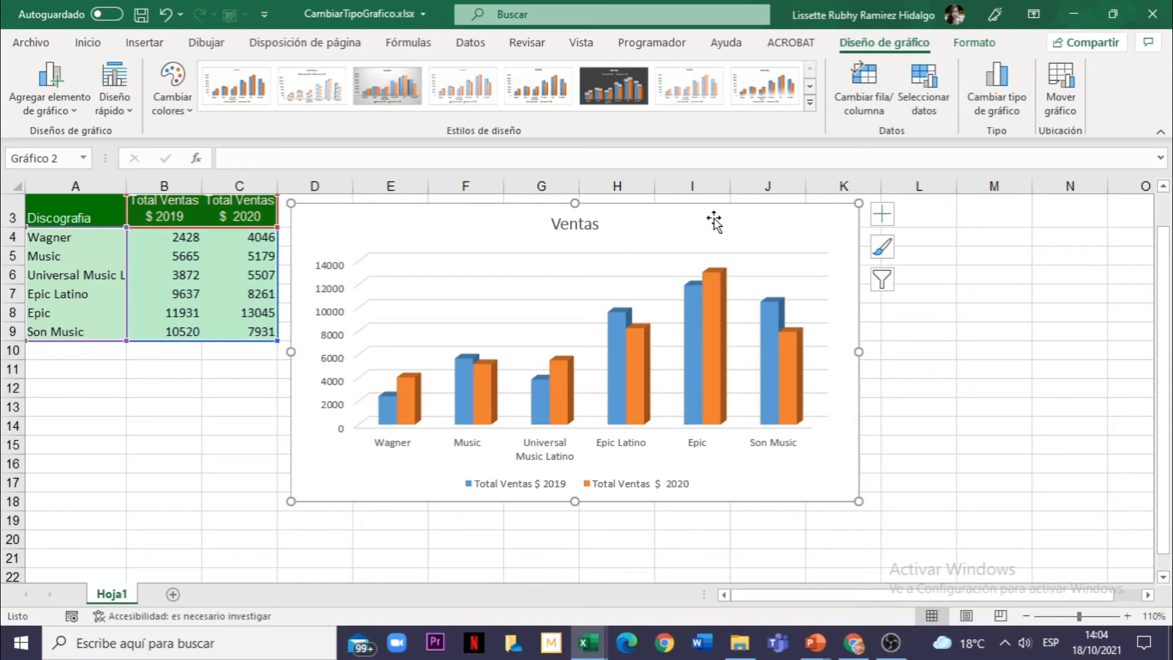
# Set the Ventas chart's exact size to 12,38 cm high and 18,94 cm wide
pyautogui.click(971, 44)
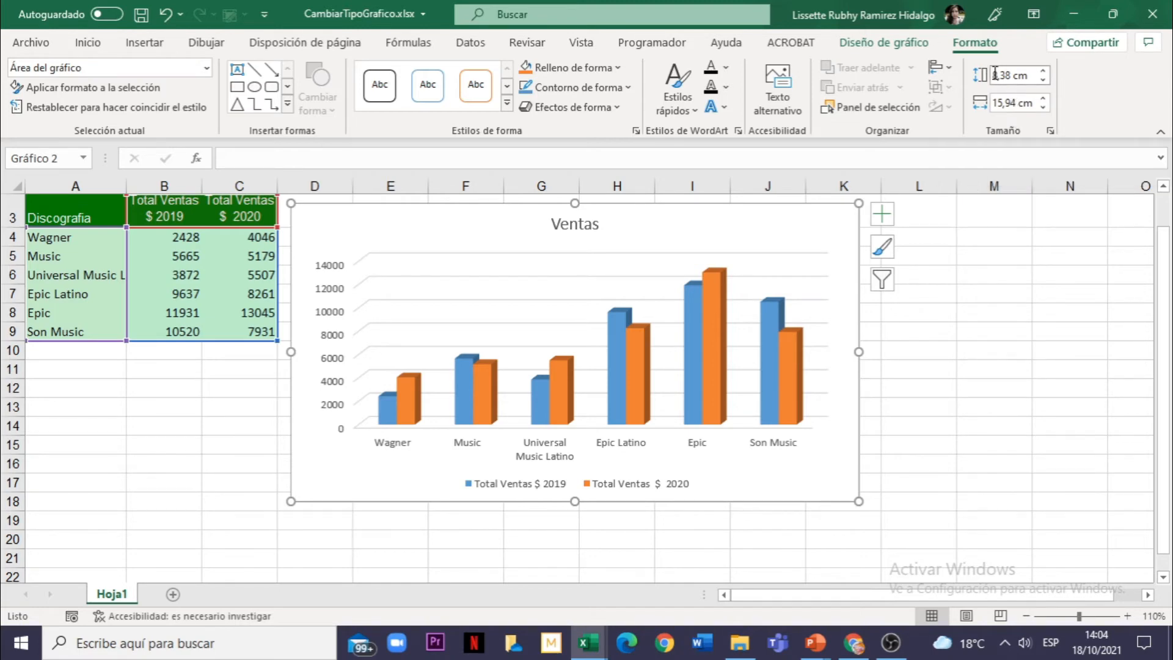
pyautogui.moveTo(999, 75); pyautogui.dragTo(989, 80)
pyautogui.write('12')
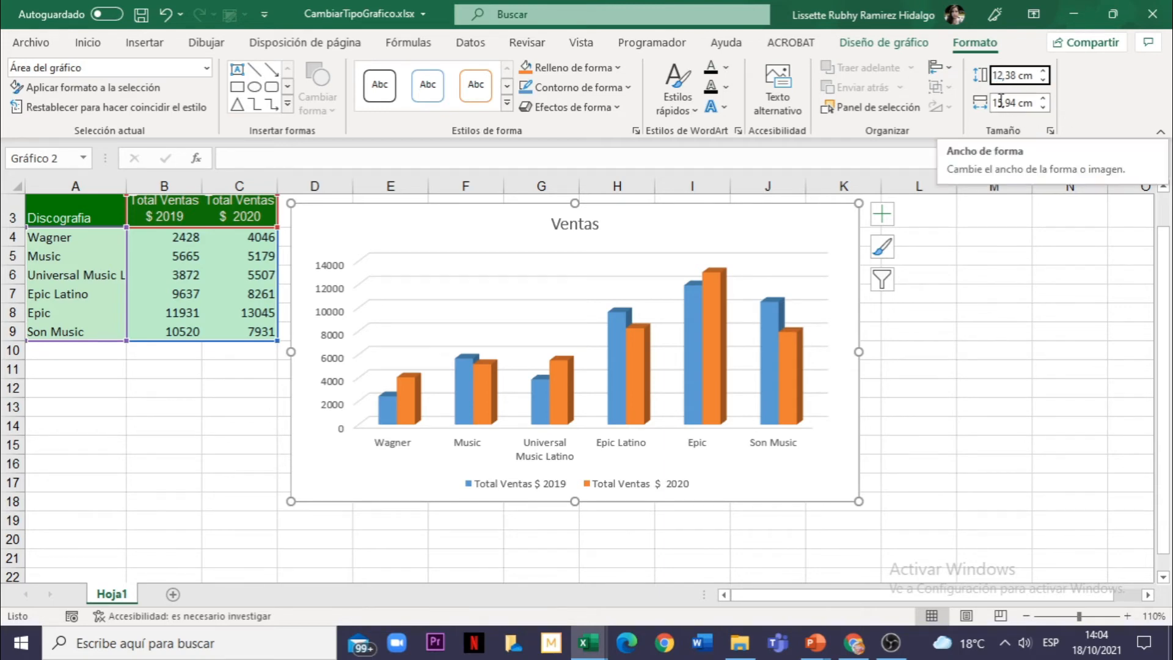
pyautogui.click(1002, 102)
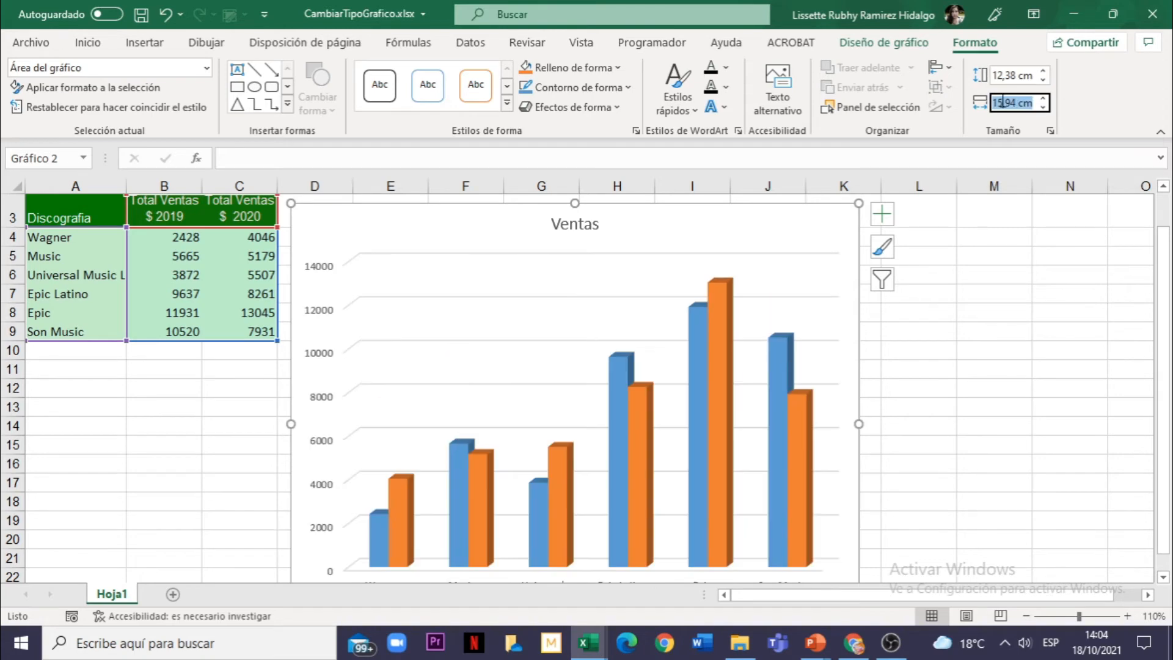
pyautogui.click(1003, 103)
pyautogui.press('BackSpace')
pyautogui.write('8')
pyautogui.press('Return')
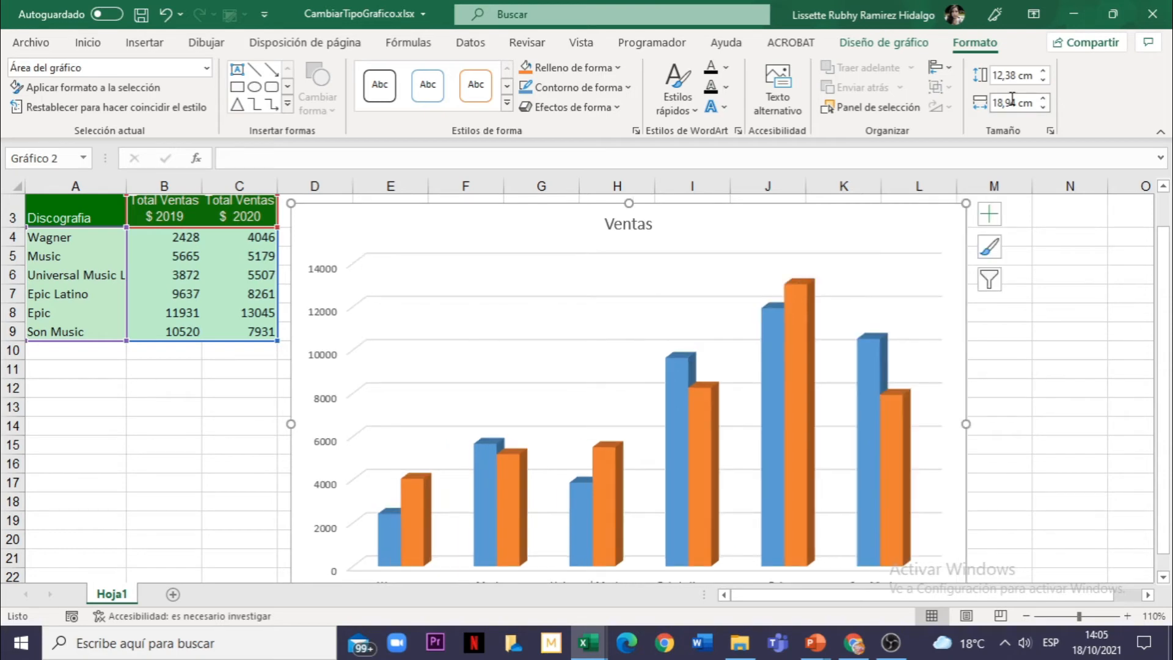
# Inspect the resized Ventas chart from its title down to the category labels and legend
pyautogui.scroll(-3, 1068, 313)
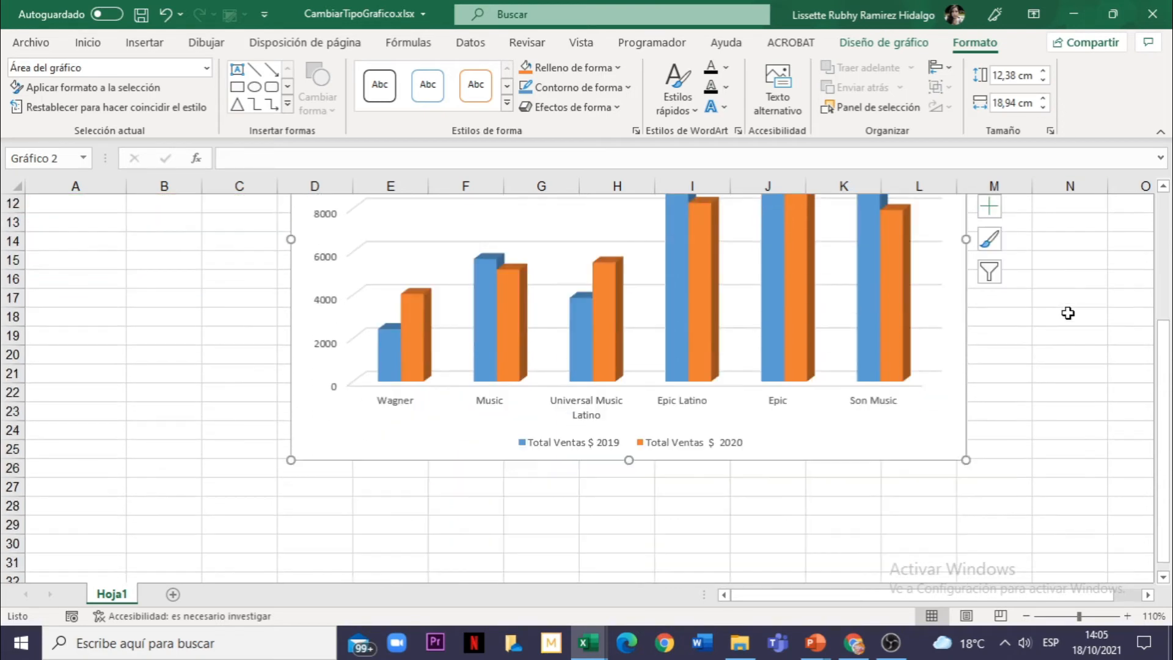
pyautogui.scroll(2, 1069, 313)
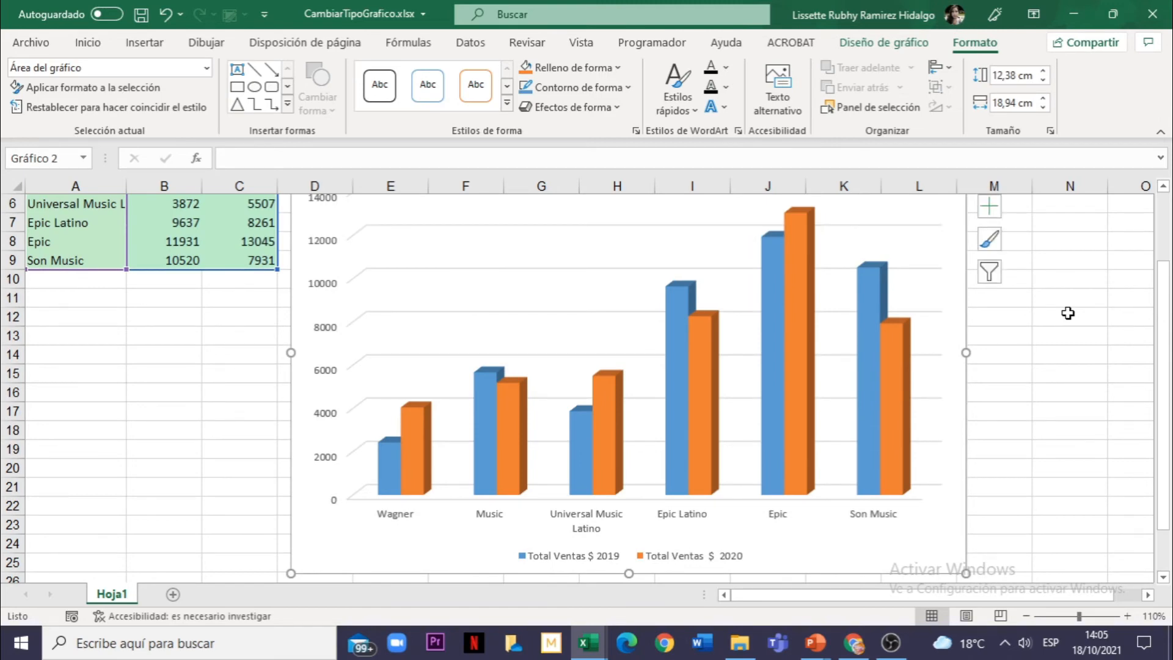
pyautogui.scroll(1, 1068, 312)
pyautogui.scroll(-2, 1069, 313)
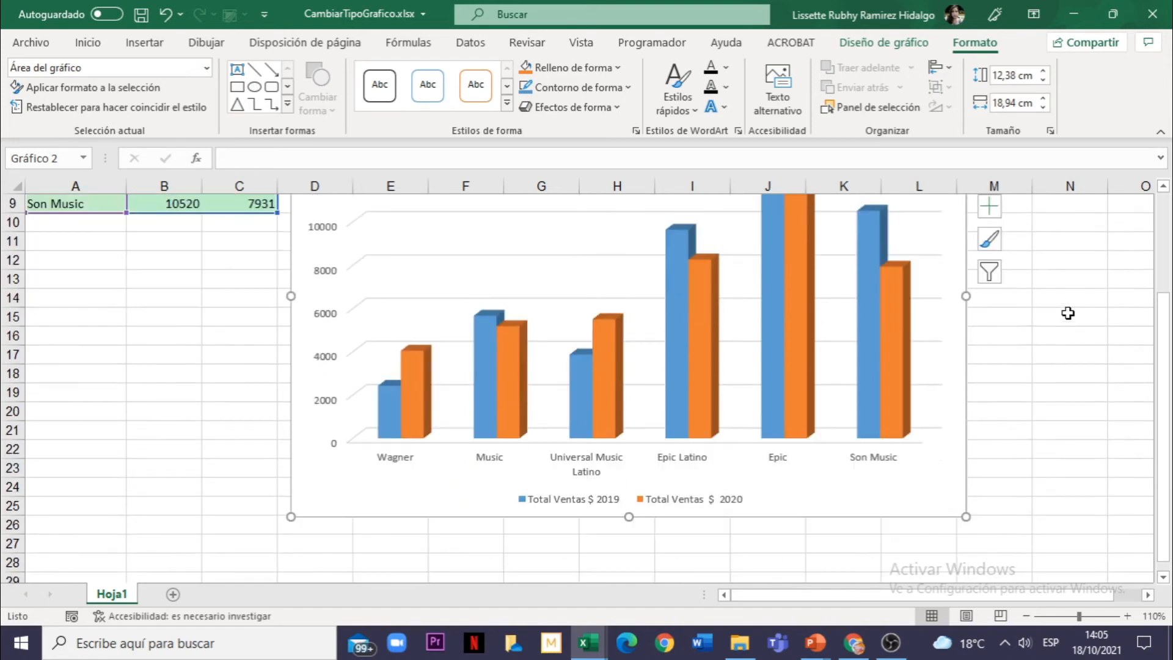
pyautogui.scroll(1, 1068, 312)
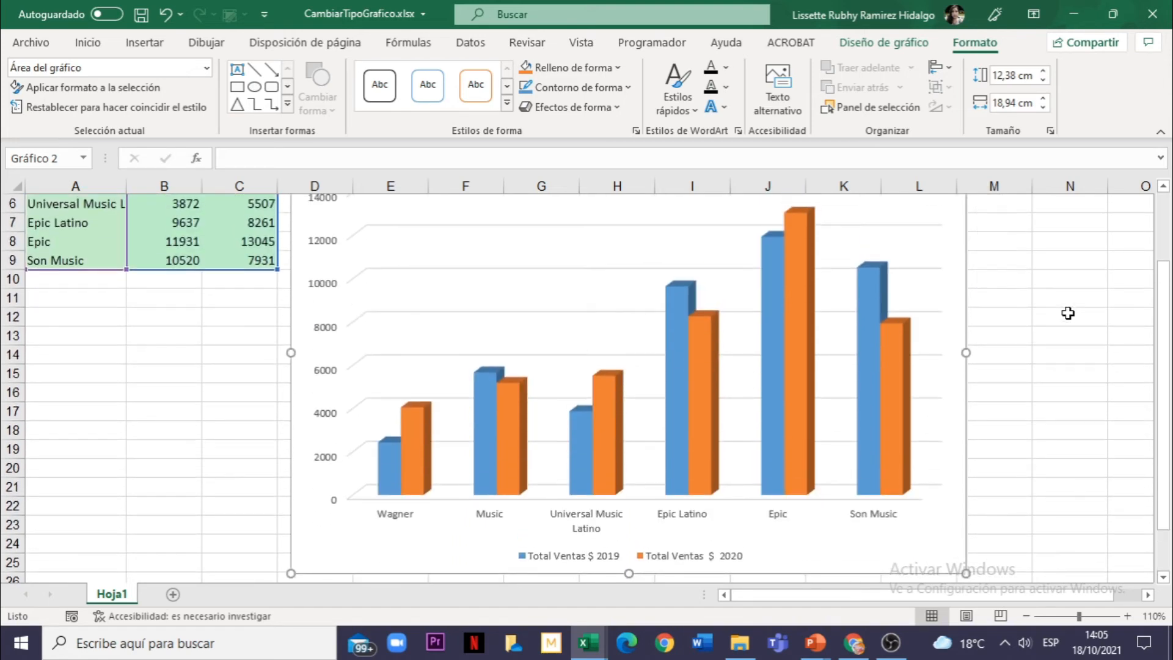
pyautogui.scroll(1, 1068, 313)
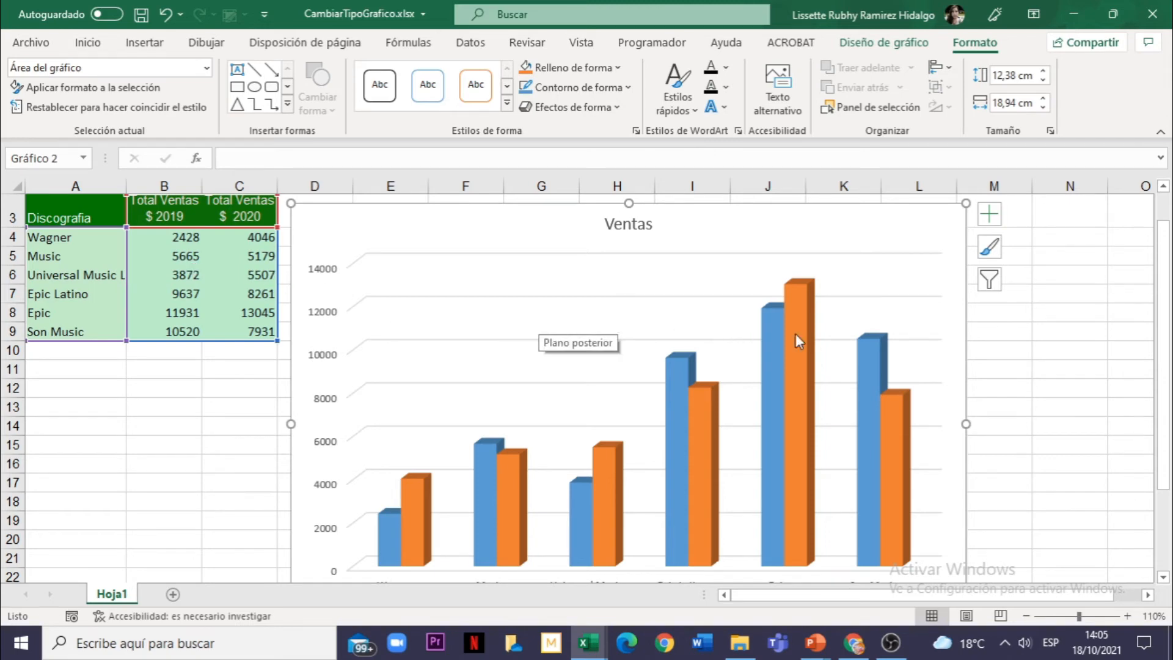
pyautogui.moveTo(887, 383)
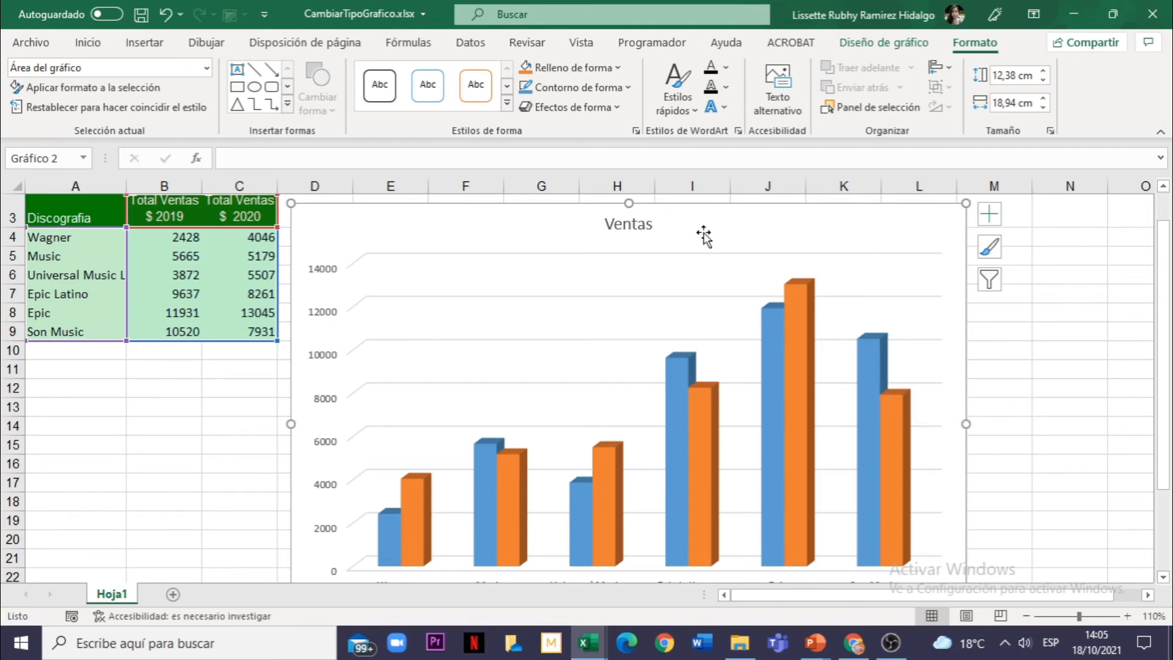
# Move the Ventas chart to a new chart sheet named GráficoVentas
pyautogui.click(869, 46)
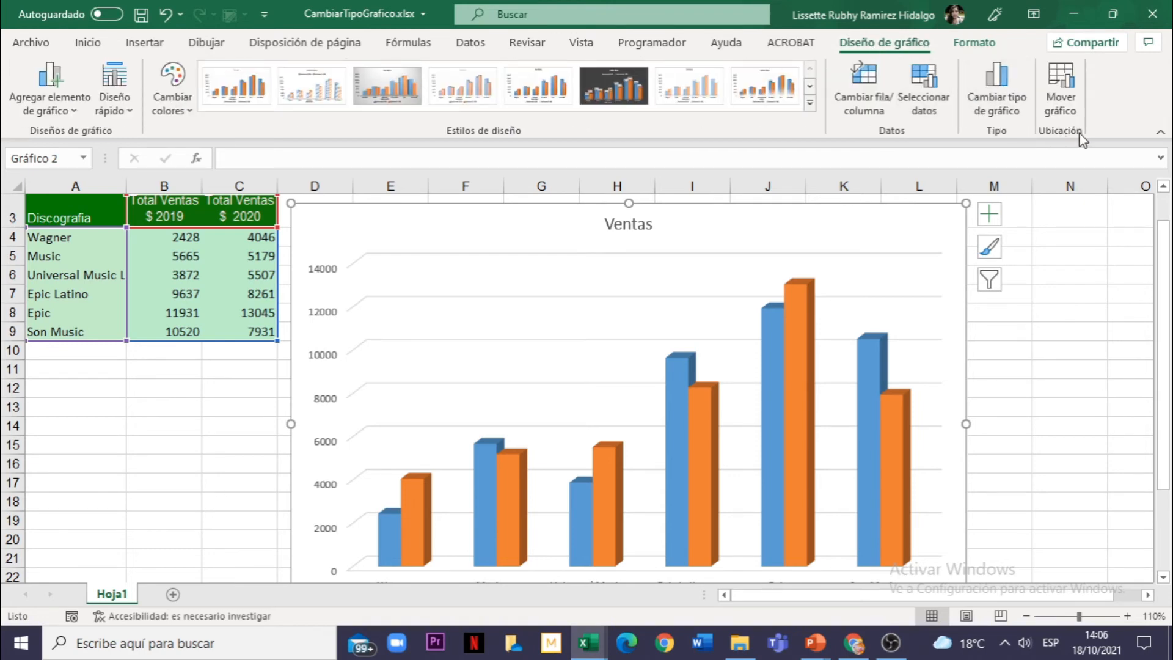
pyautogui.click(1063, 87)
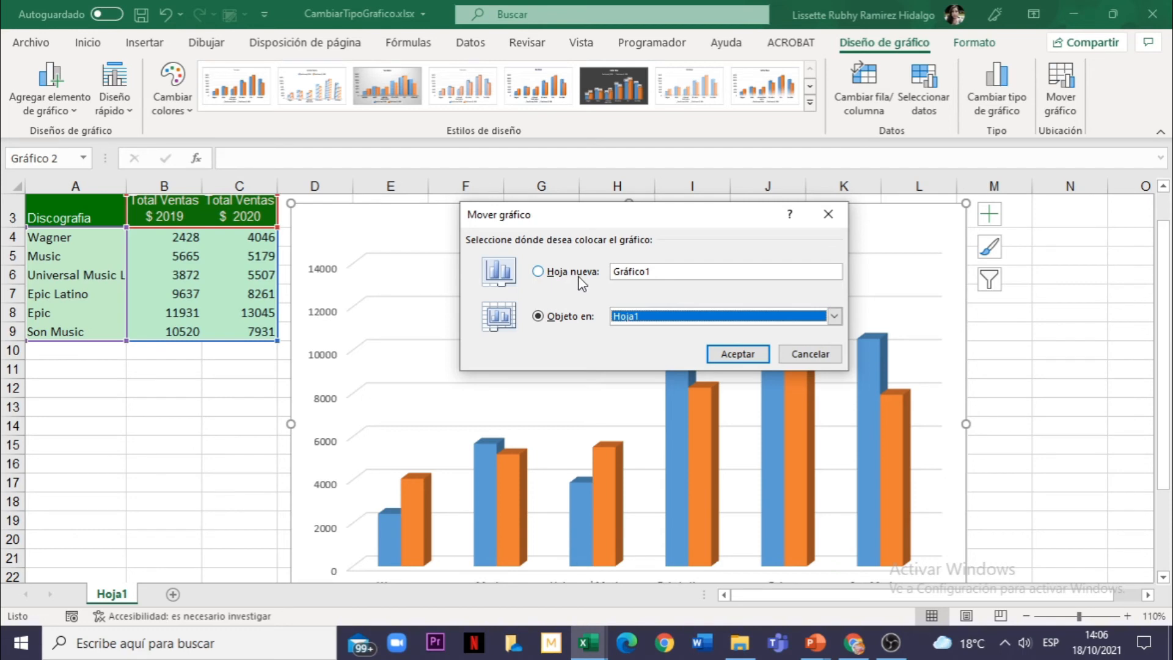
pyautogui.click(661, 271)
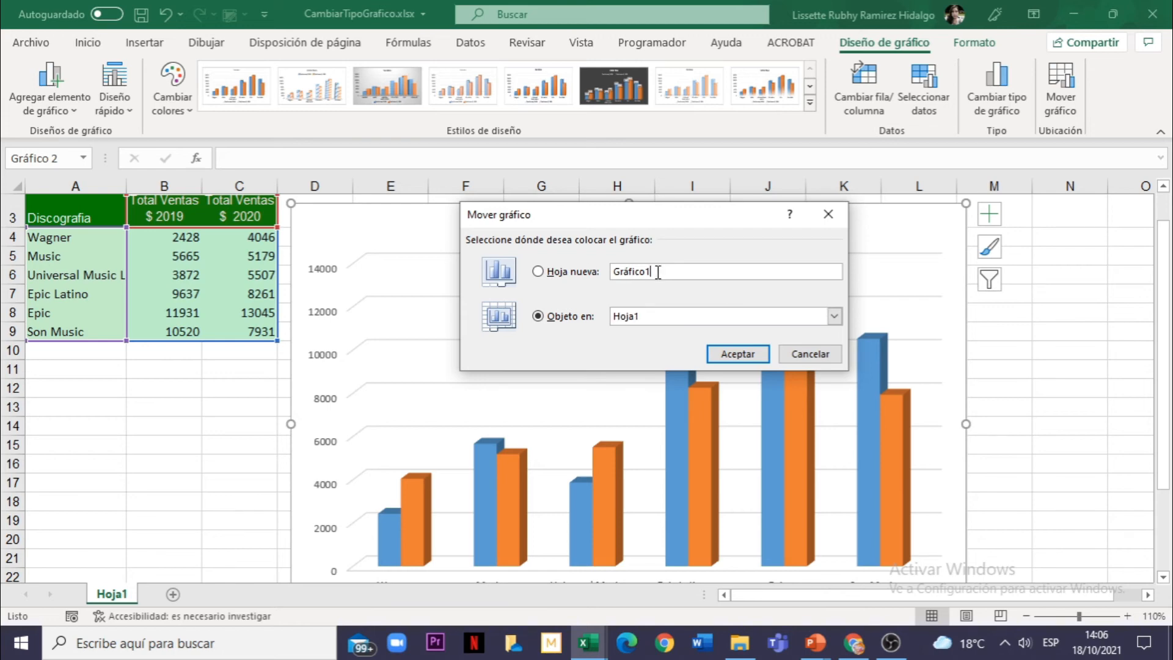
pyautogui.press('BackSpace')
pyautogui.write('Ventas')
pyautogui.click(835, 316)
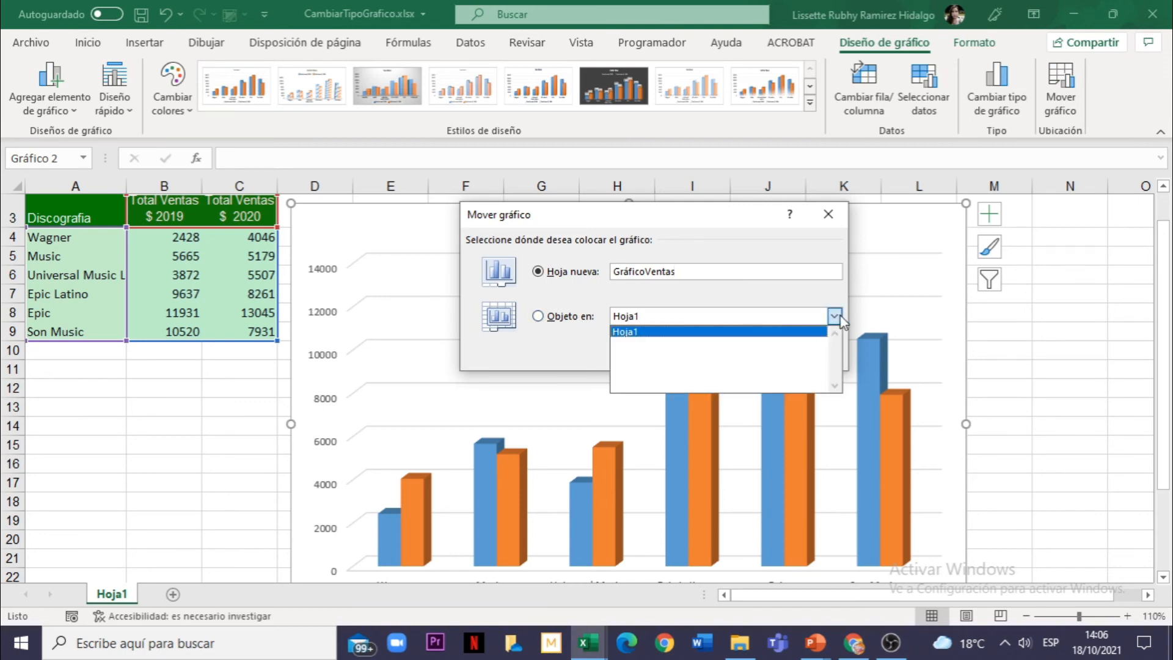
pyautogui.click(835, 316)
pyautogui.click(835, 316)
pyautogui.click(835, 316)
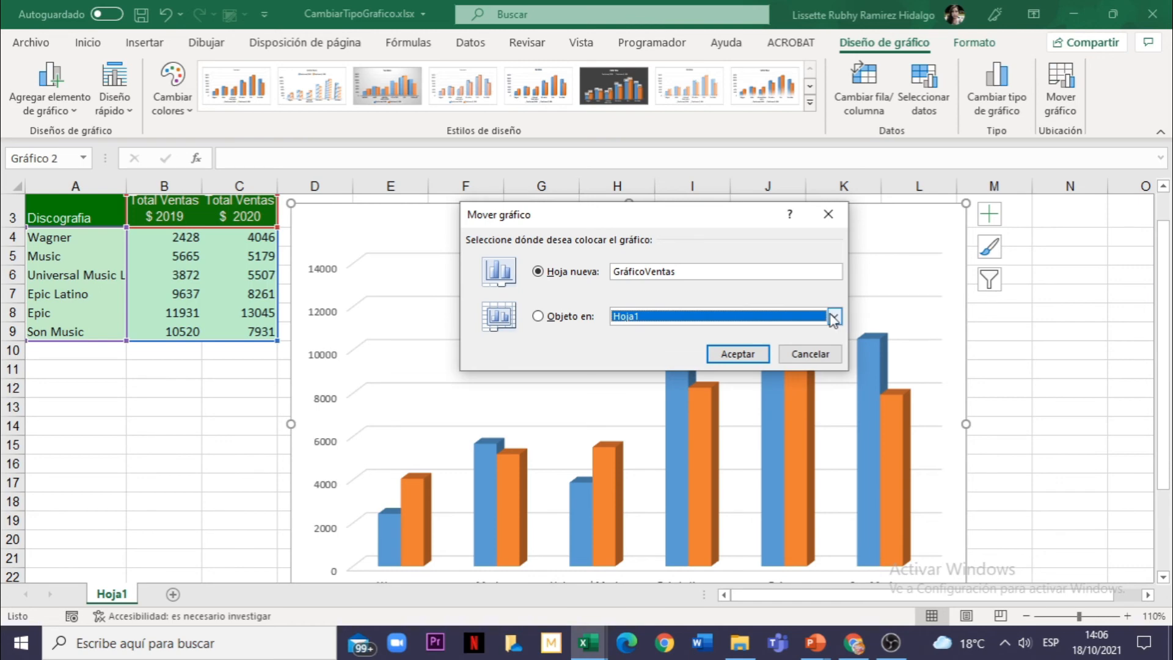
pyautogui.click(834, 316)
pyautogui.click(835, 316)
pyautogui.click(739, 356)
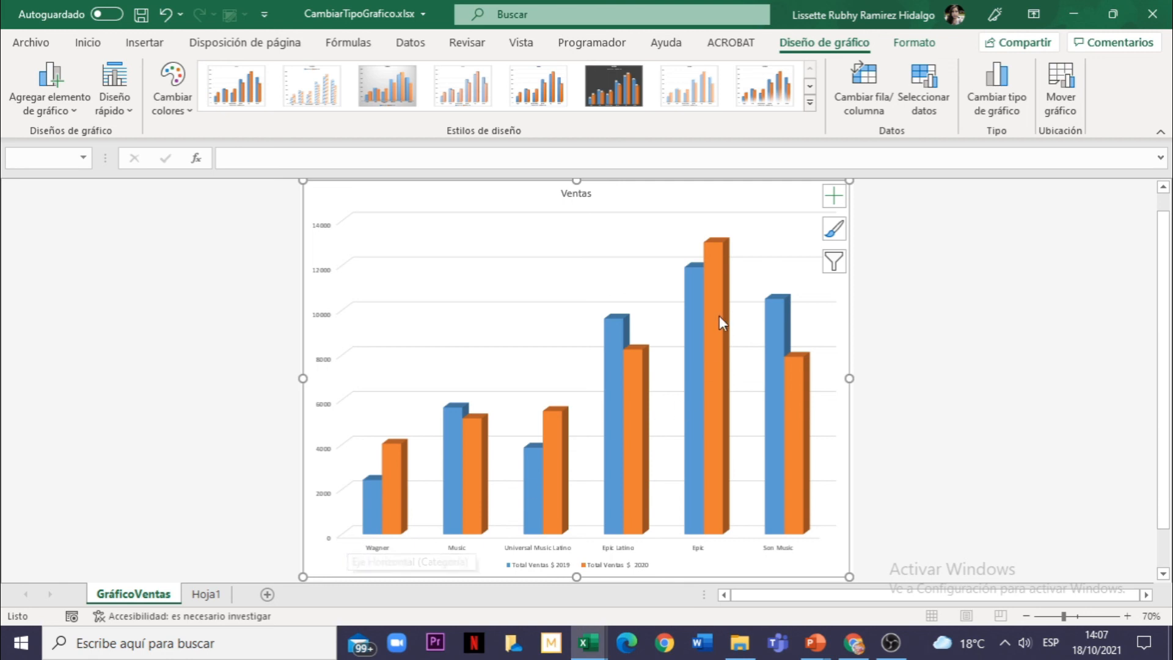
pyautogui.click(1064, 108)
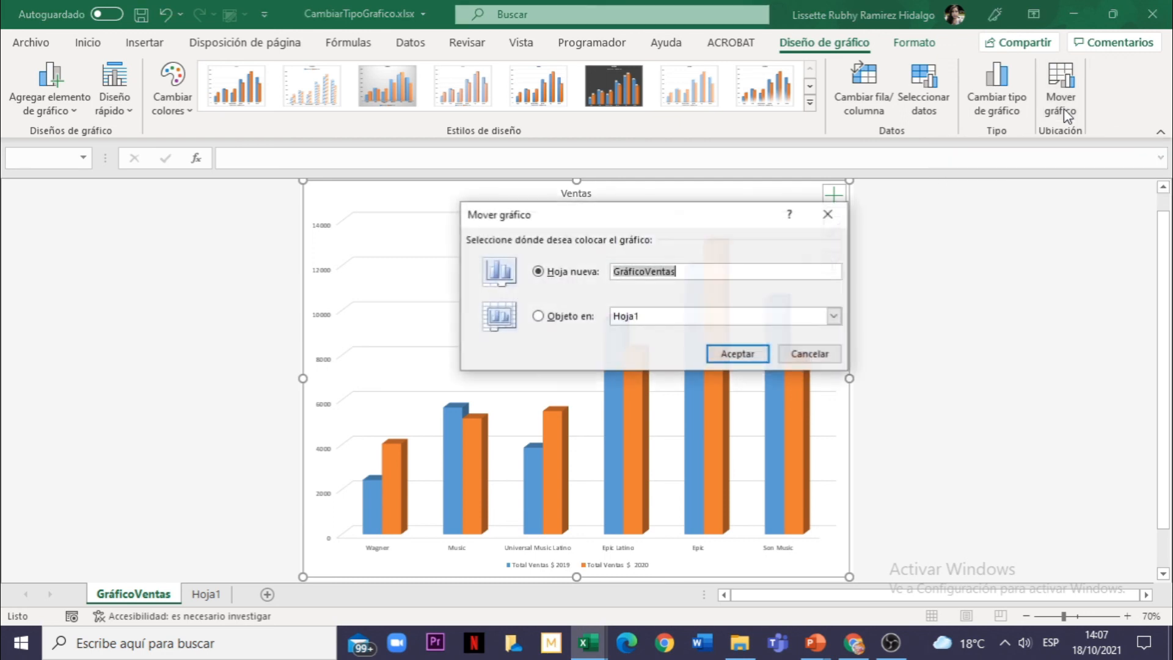
pyautogui.click(539, 316)
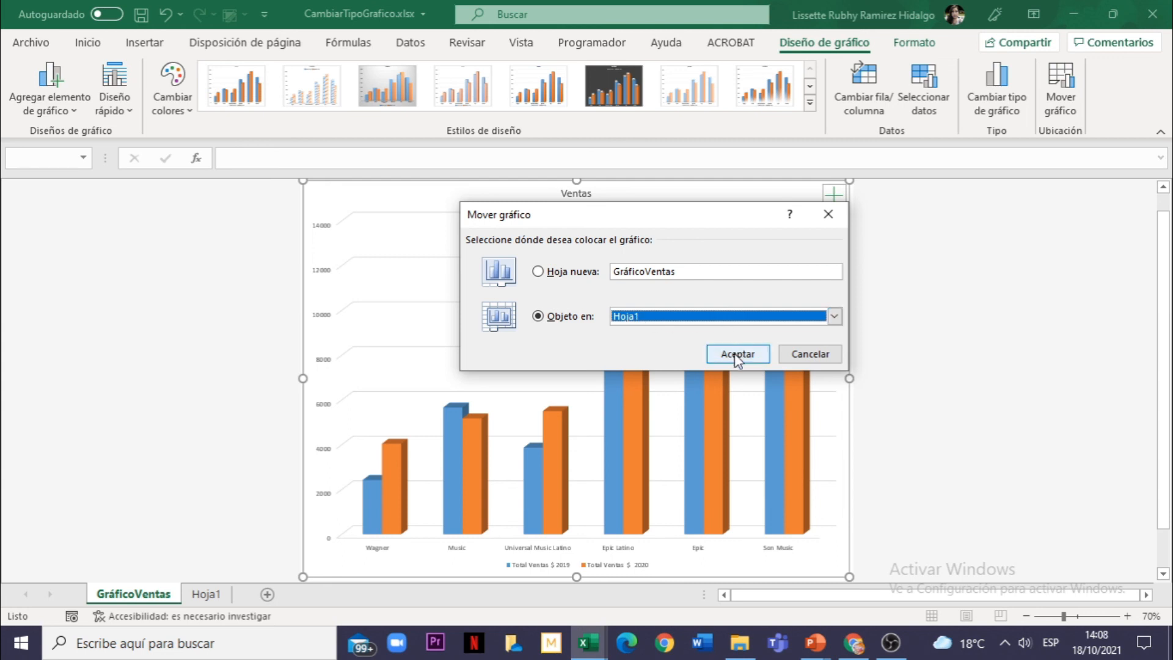
pyautogui.click(839, 214)
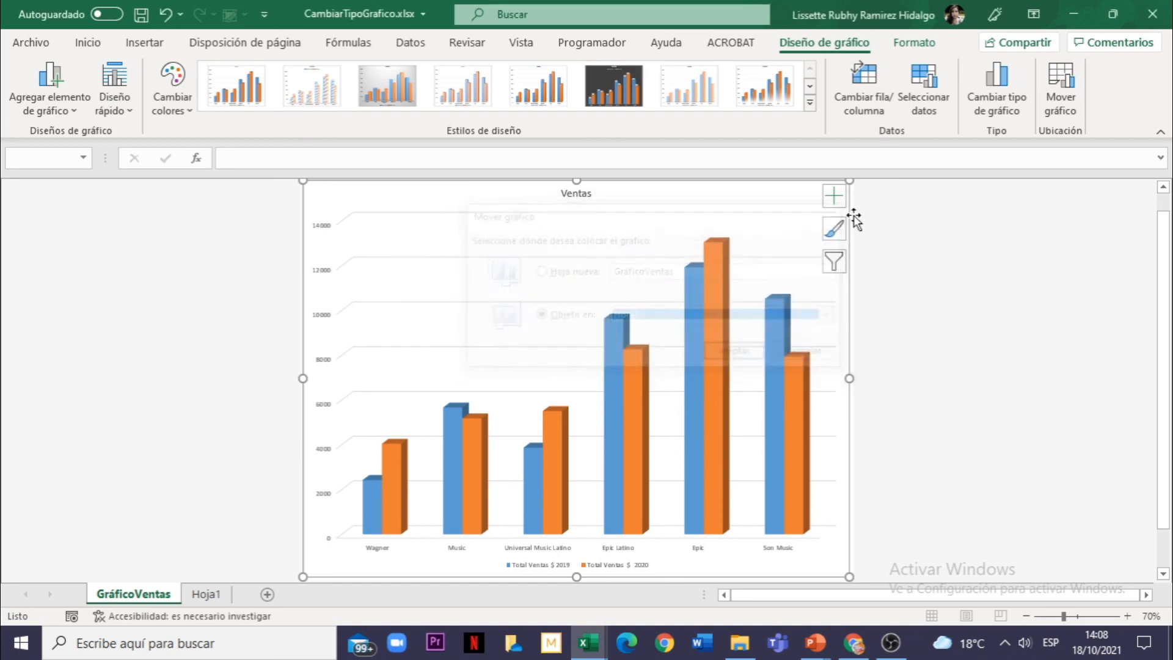